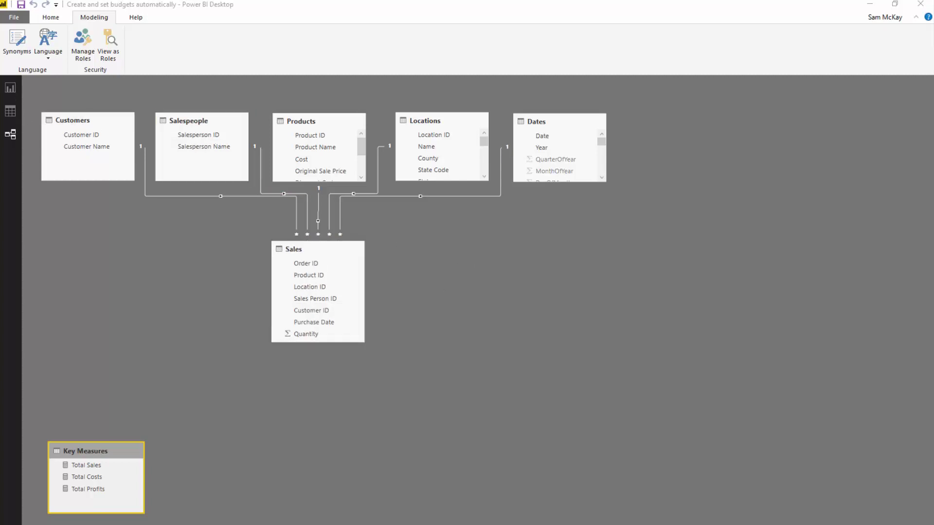
Switch to Data view and inspect the rows of the Locations and Dates tables
{"action": "left_click", "coordinate": [11, 91]}
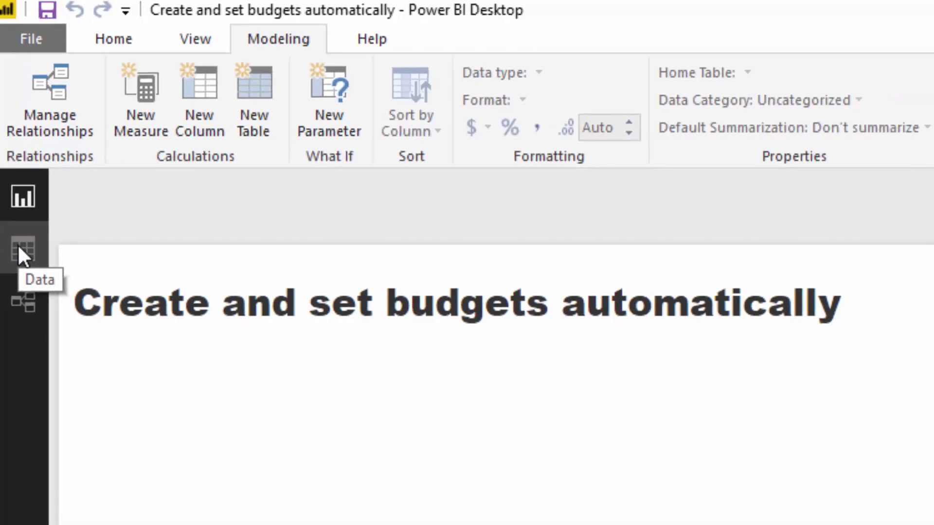
{"action": "left_click", "coordinate": [22, 284]}
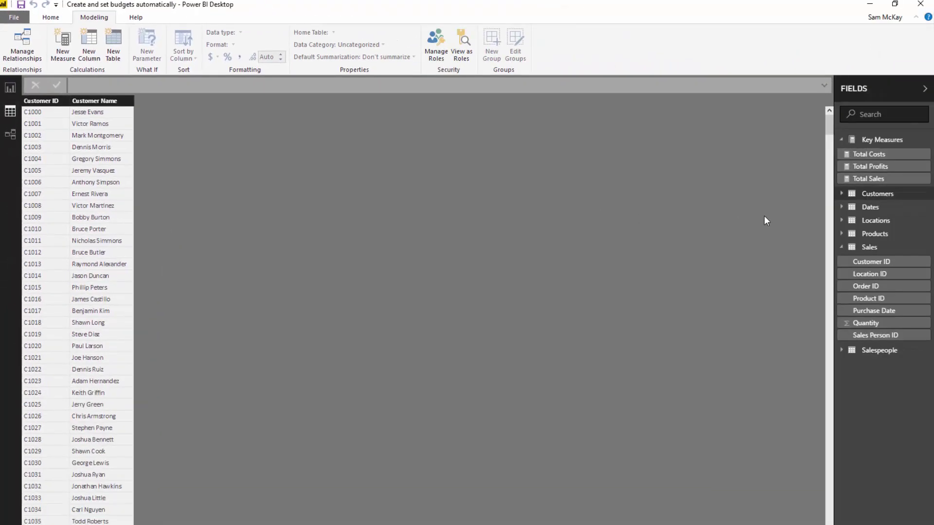
{"action": "left_click", "coordinate": [842, 140]}
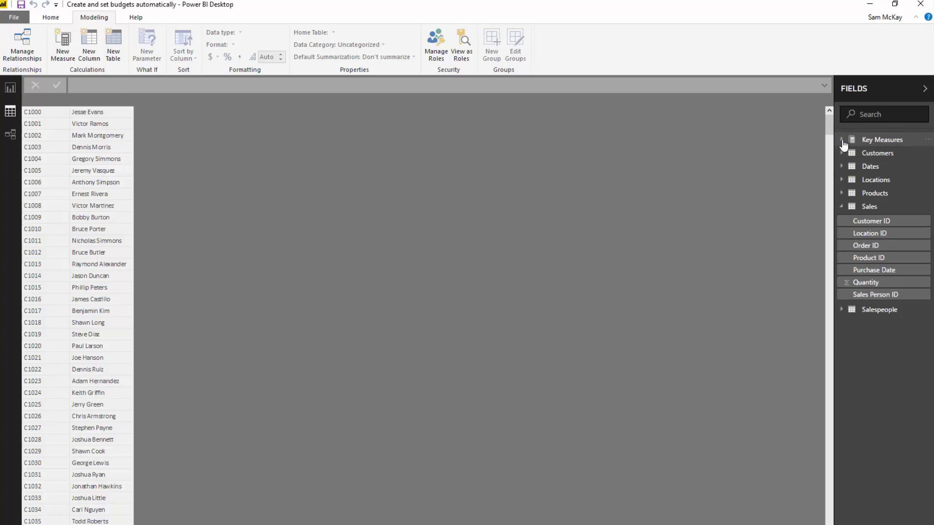
{"action": "left_click", "coordinate": [875, 181]}
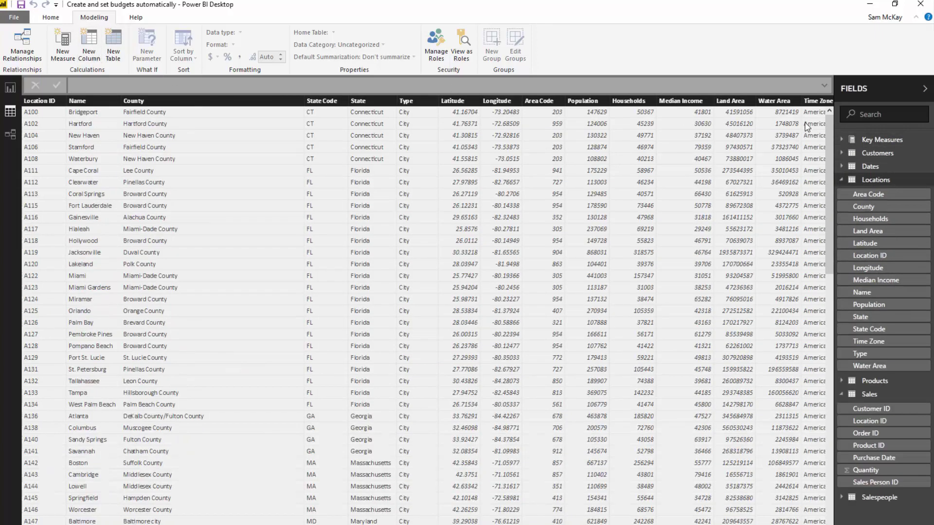
{"action": "left_click", "coordinate": [862, 178]}
{"action": "left_click", "coordinate": [862, 168]}
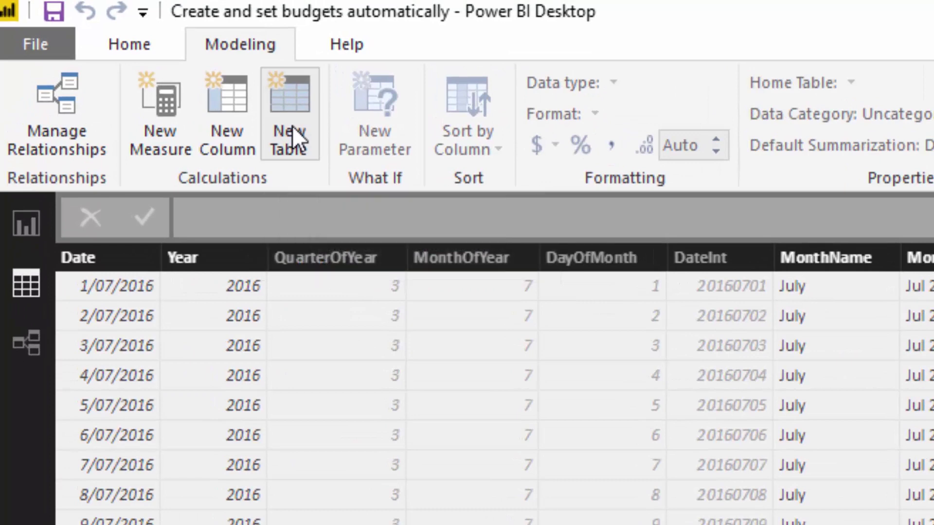
Create a new table whose formula starts 'Regional Budget =' and continues on a second line
{"action": "left_click", "coordinate": [291, 125]}
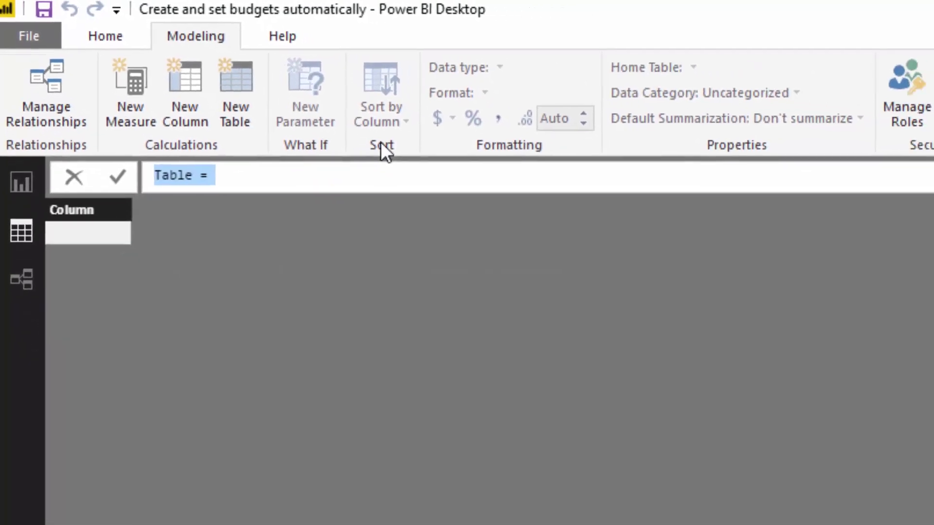
{"action": "type", "text": "Regional b"}
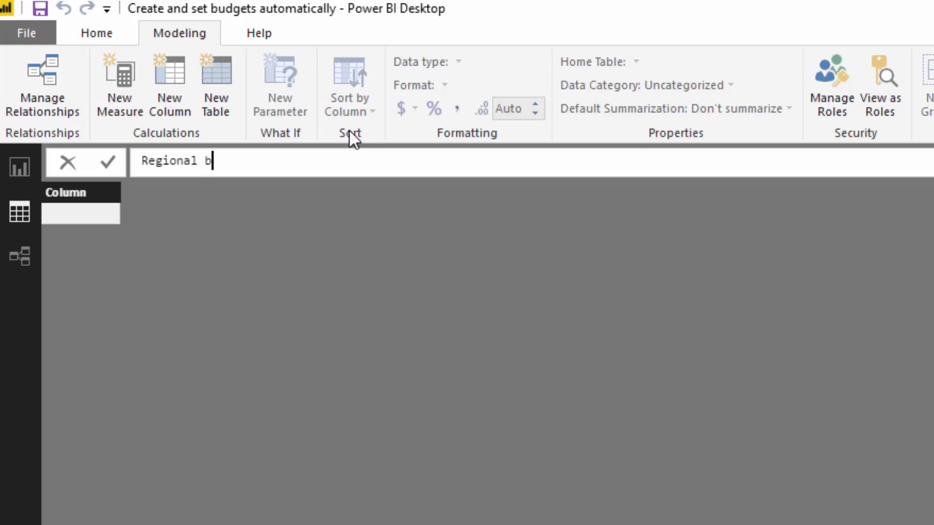
{"action": "key", "text": "BackSpace"}
{"action": "type", "text": "Budget ="}
{"action": "key", "text": "shift+Return"}
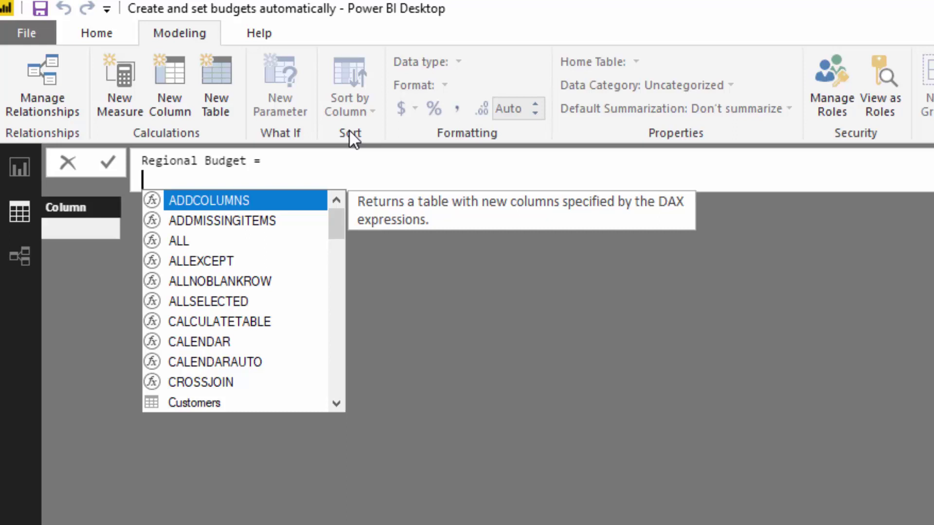
Start the formula with ADDCOLUMNS( VALUES( Locations[State] ), on indented lines
{"action": "type", "text": "A"}
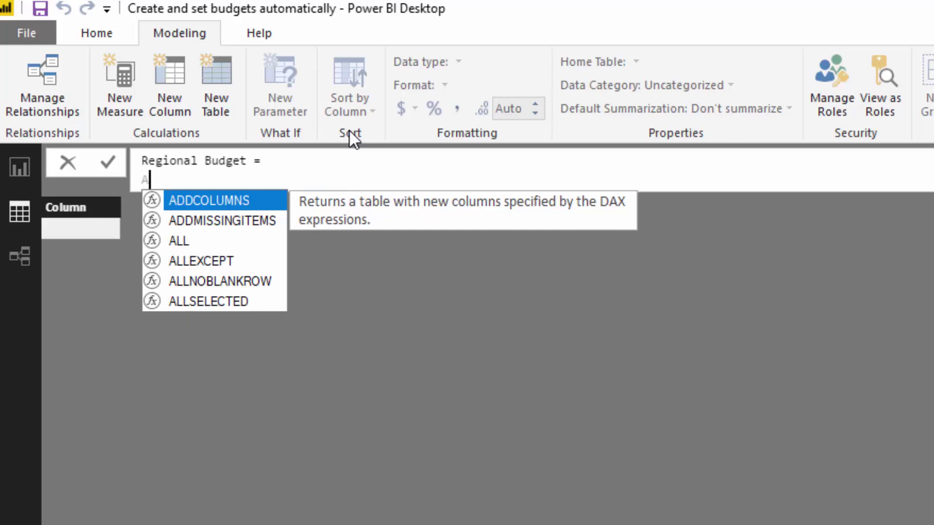
{"action": "type", "text": "DD"}
{"action": "key", "text": "Tab"}
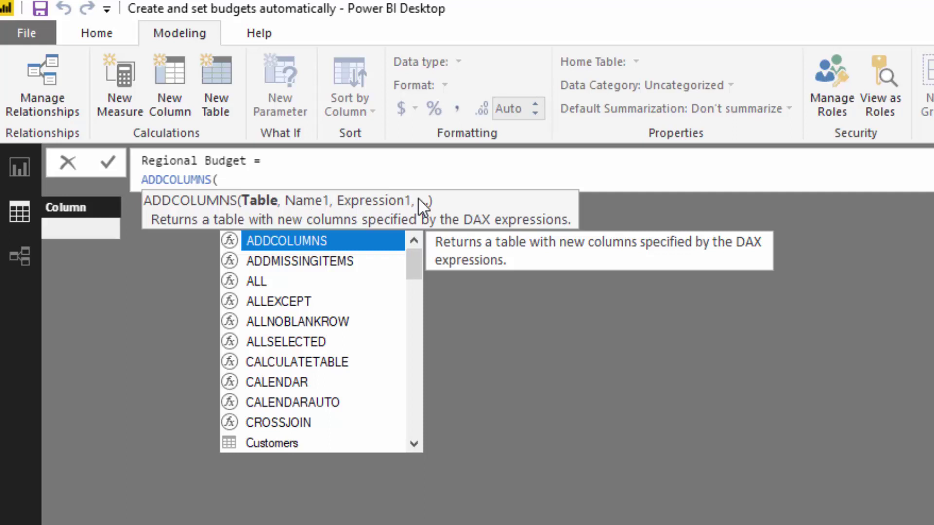
{"action": "key", "text": "shift+Return"}
{"action": "key", "text": "Tab"}
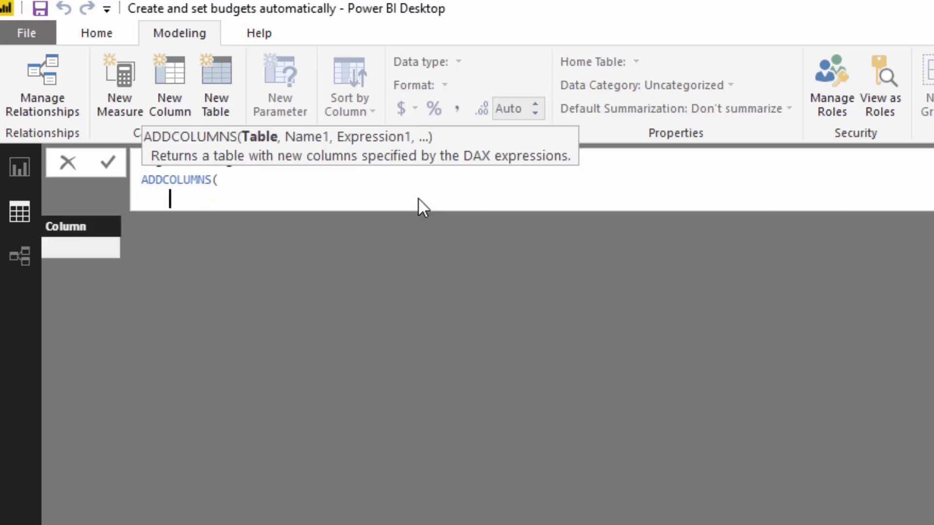
{"action": "type", "text": "VALUES( Sta"}
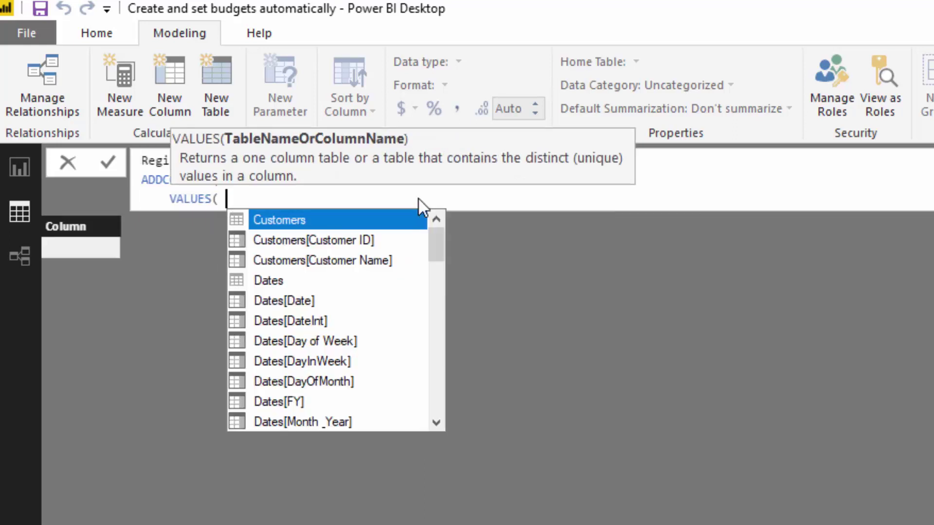
{"action": "key", "text": "Tab"}
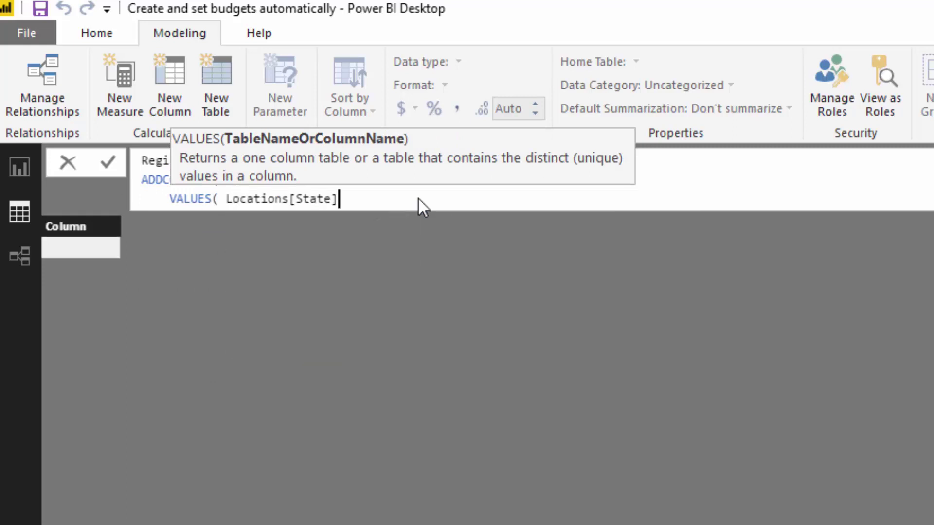
{"action": "type", "text": ")"}
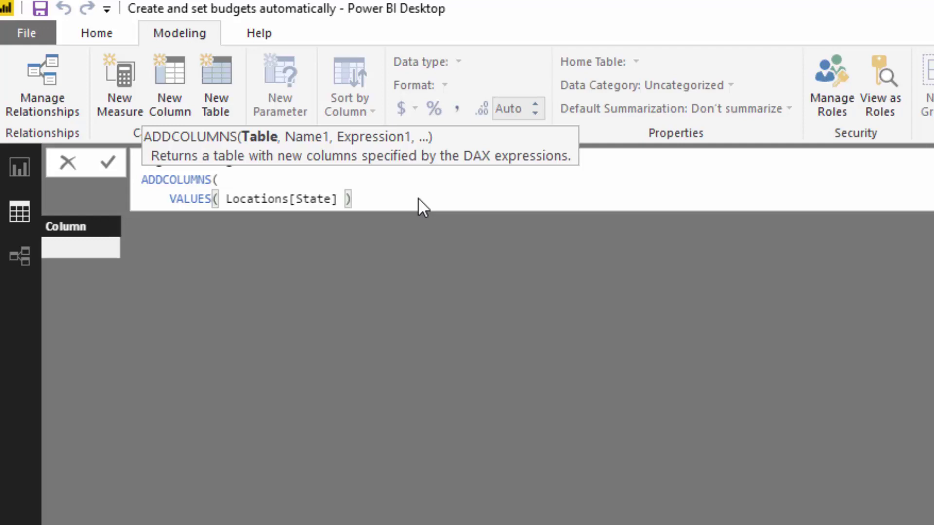
{"action": "type", "text": ","}
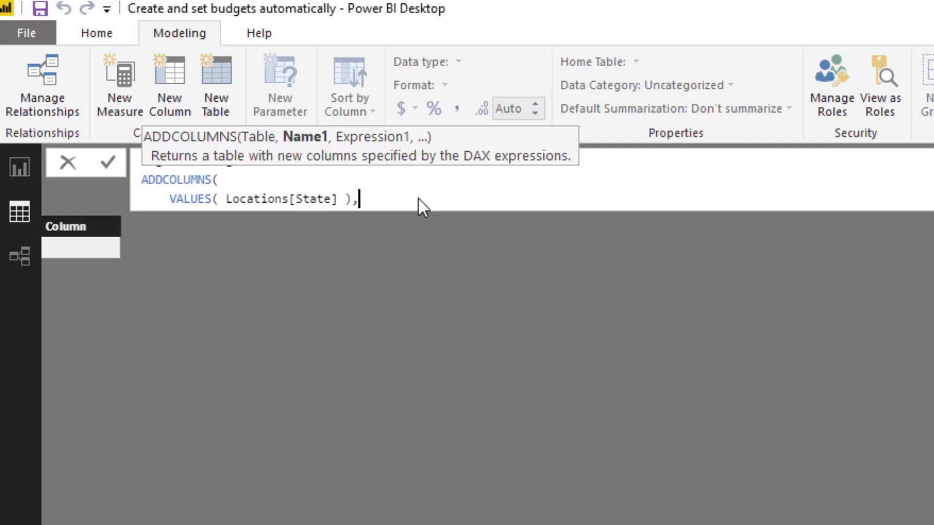
{"action": "key", "text": "shift+Return"}
{"action": "key", "text": "Tab"}
Add a "Budgets" column as CALCULATE( [Total Sales], Dates[Year] = 2016 ) * 1.07 and close ADDCOLUMNS
{"action": "type", "text": "\"Bud"}
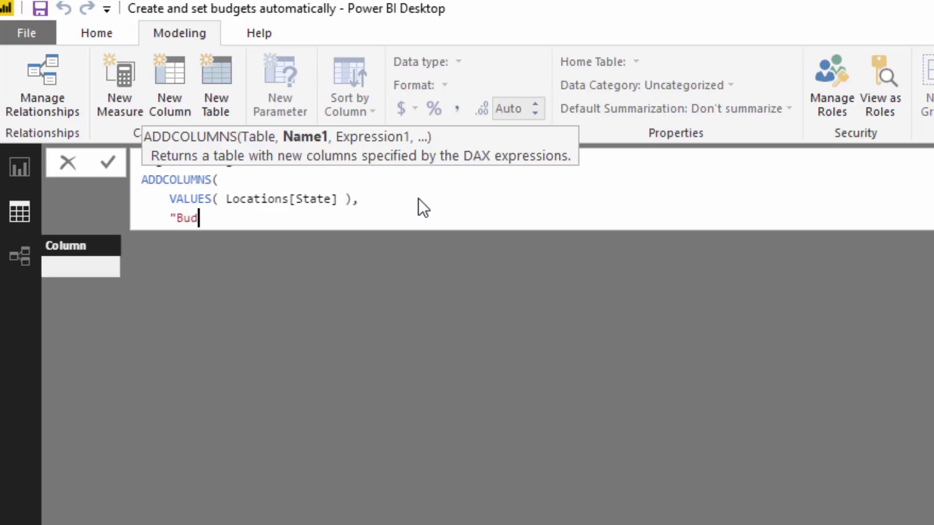
{"action": "type", "text": "gets\", CA"}
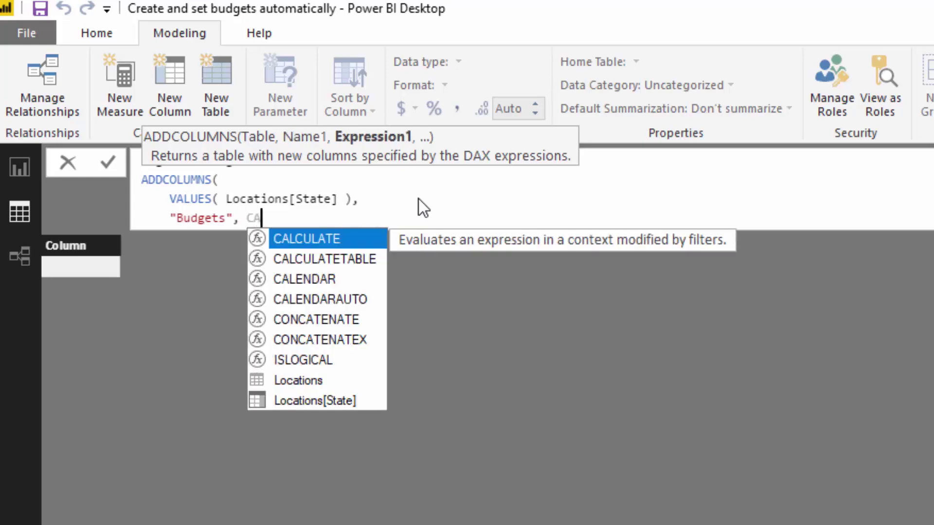
{"action": "key", "text": "Tab"}
{"action": "type", "text": "( To"}
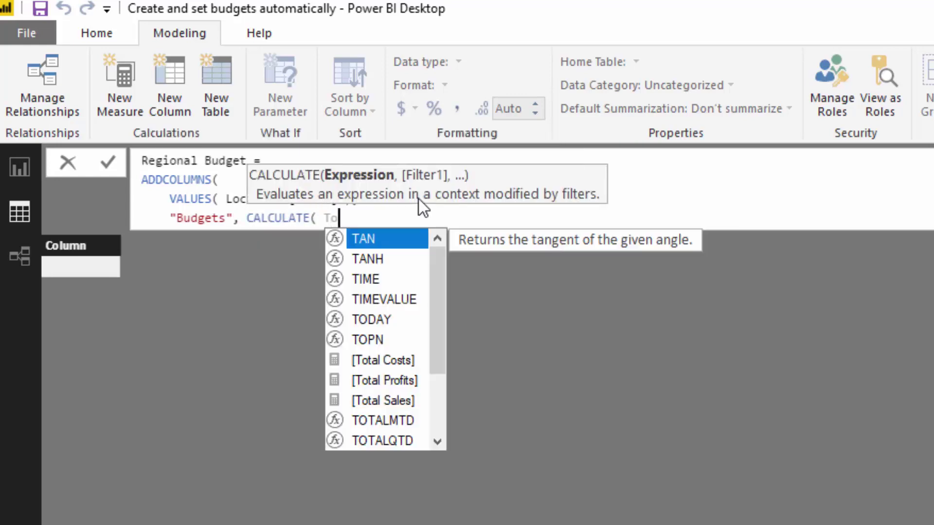
{"action": "type", "text": "tal"}
{"action": "key", "text": "Down"}
{"action": "key", "text": "Down"}
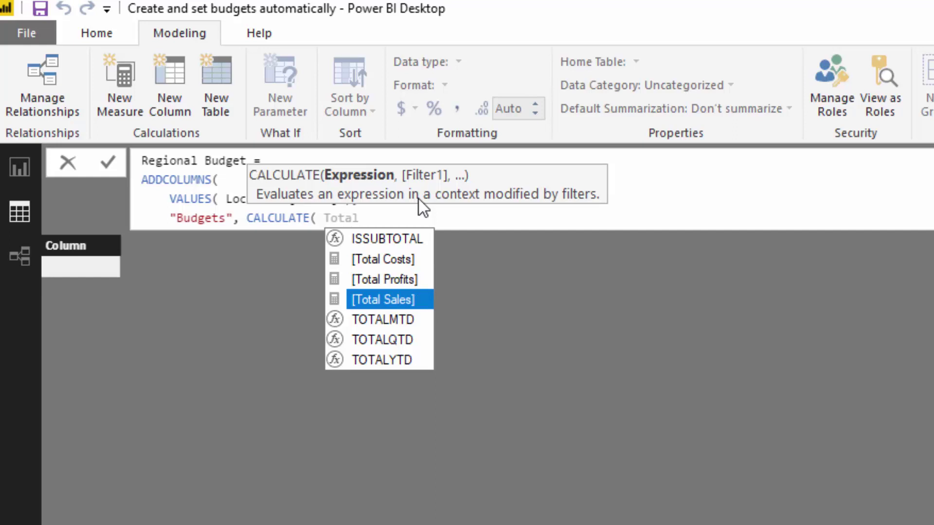
{"action": "key", "text": "Tab"}
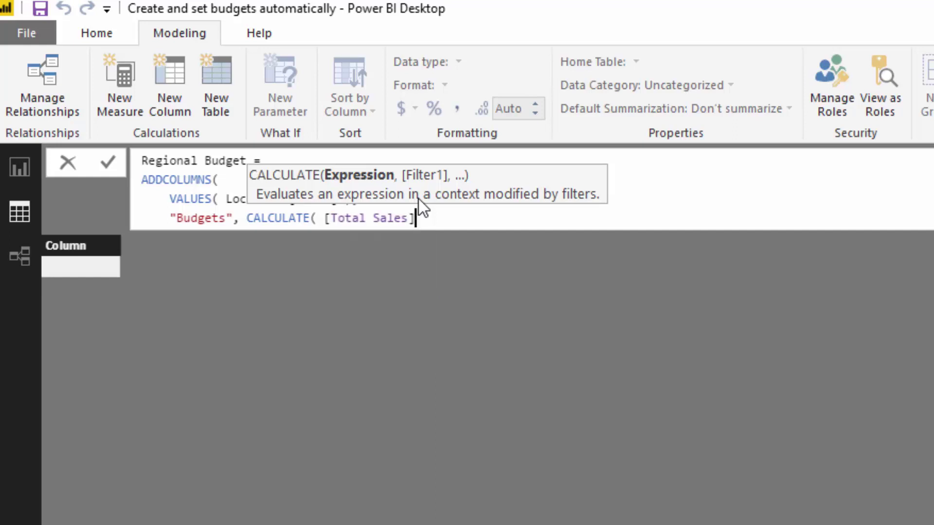
{"action": "type", "text": ", Year"}
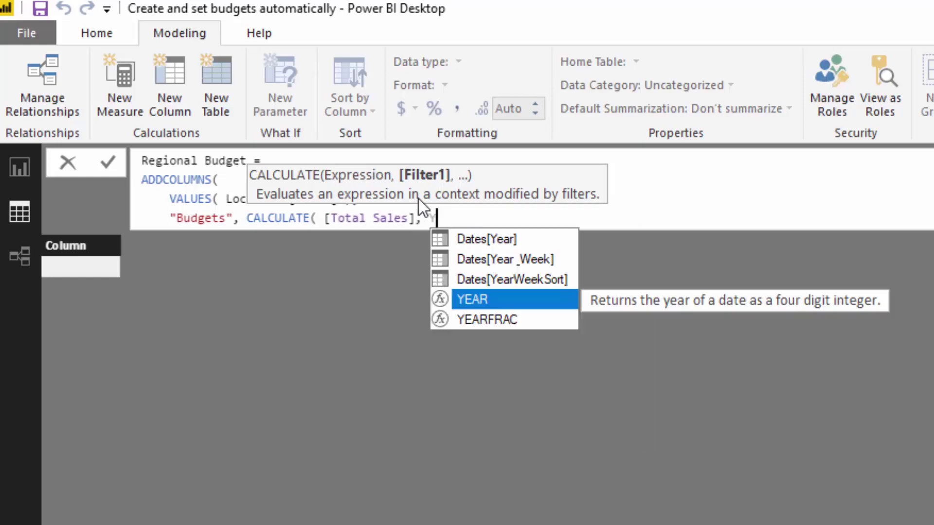
{"action": "key", "text": "Up"}
{"action": "key", "text": "Up"}
{"action": "key", "text": "Up"}
{"action": "key", "text": "Up"}
{"action": "key", "text": "Up"}
{"action": "key", "text": "Up"}
{"action": "key", "text": "Up"}
{"action": "key", "text": "Up"}
{"action": "key", "text": "Up"}
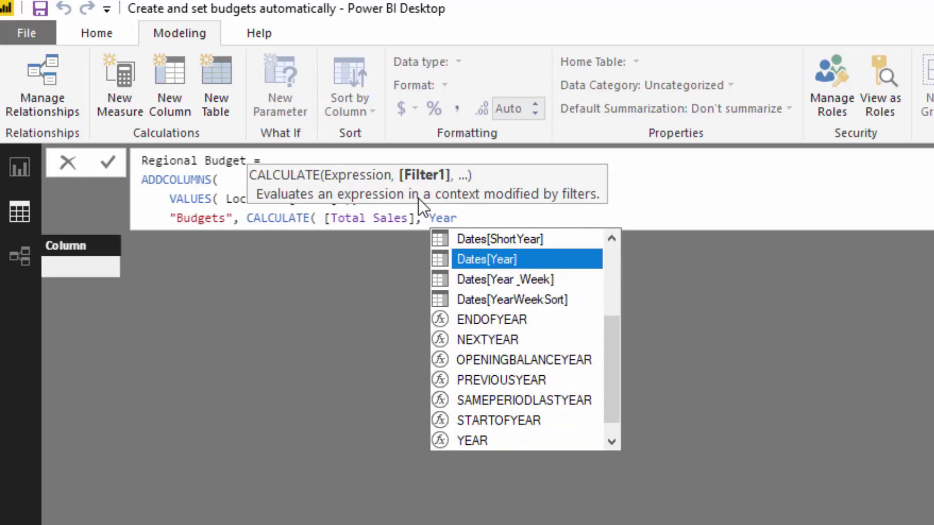
{"action": "key", "text": "Tab"}
{"action": "type", "text": "= "}
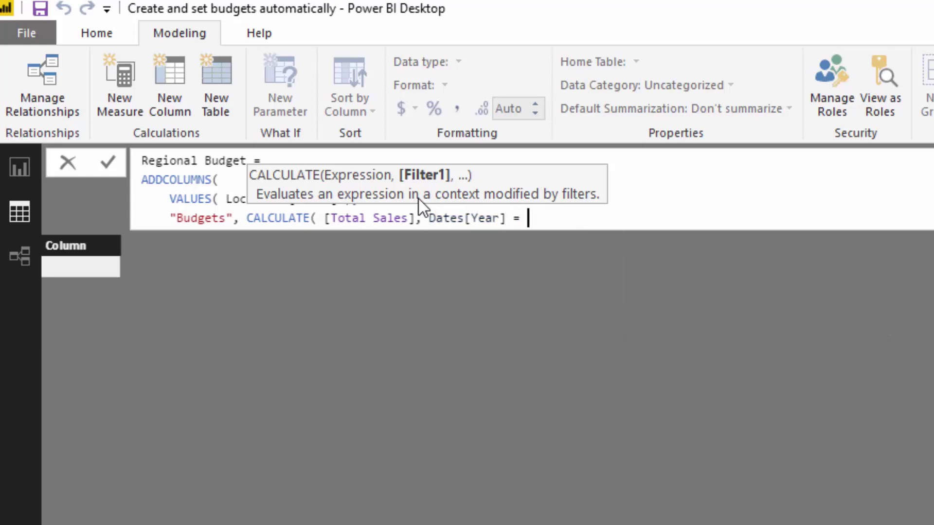
{"action": "type", "text": "2016 )"}
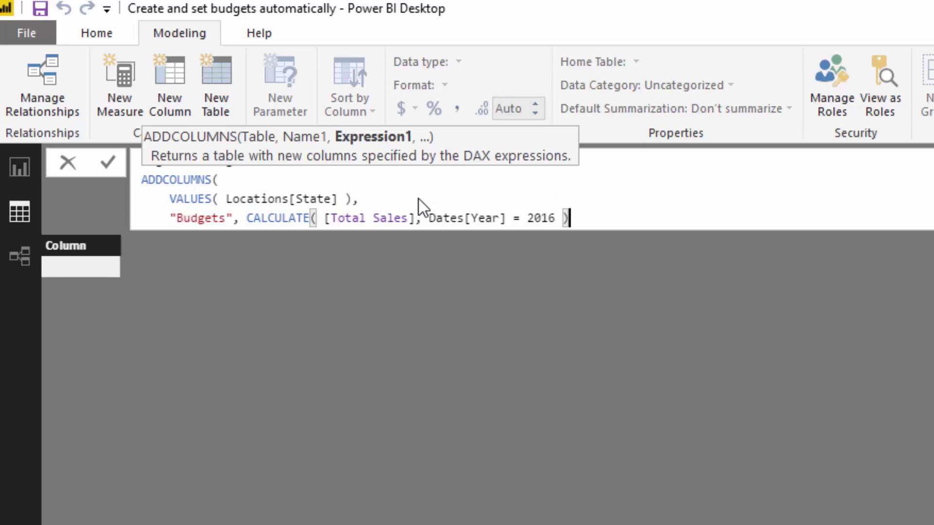
{"action": "type", "text": " * 1.07"}
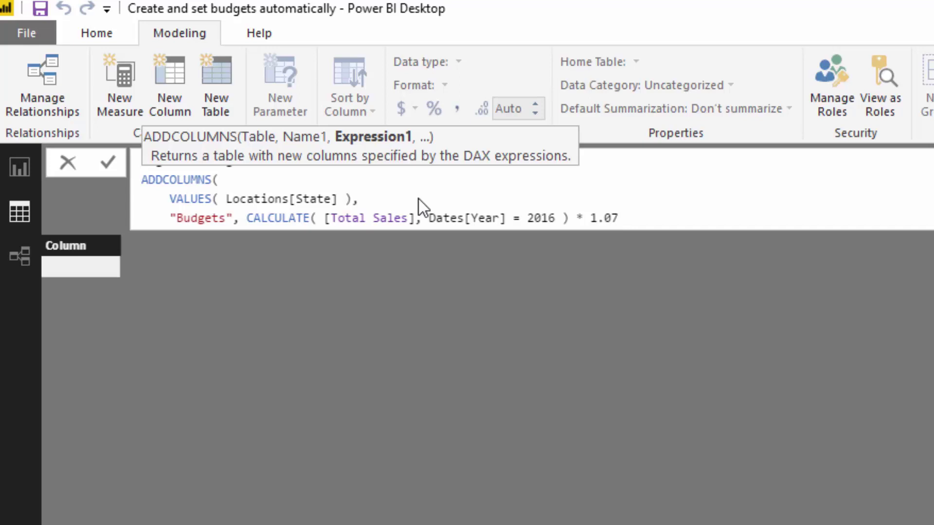
{"action": "type", "text": ")"}
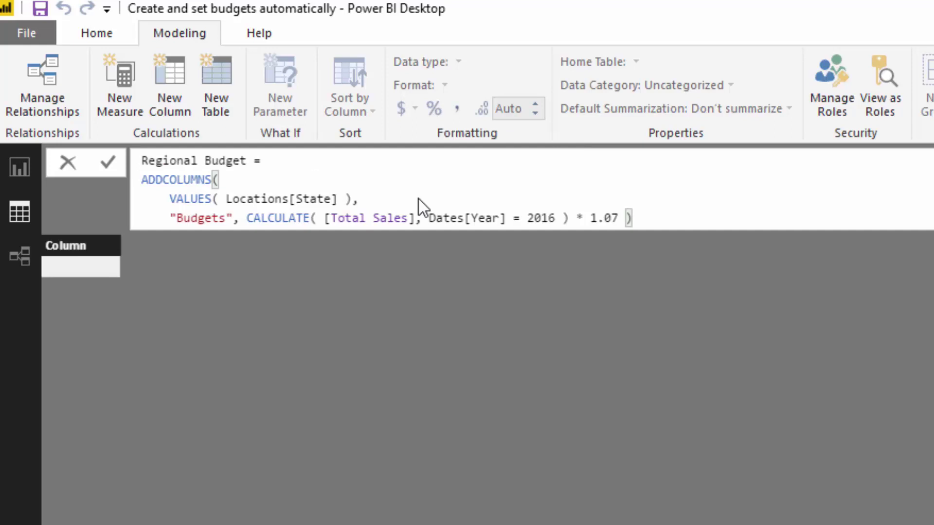
{"action": "key", "text": "Return"}
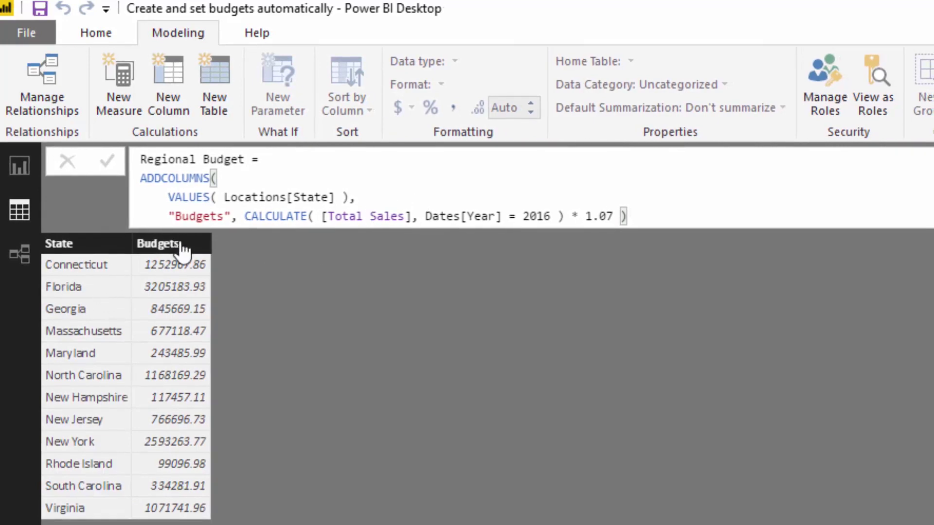
{"action": "left_click", "coordinate": [183, 245]}
{"action": "left_click", "coordinate": [412, 108]}
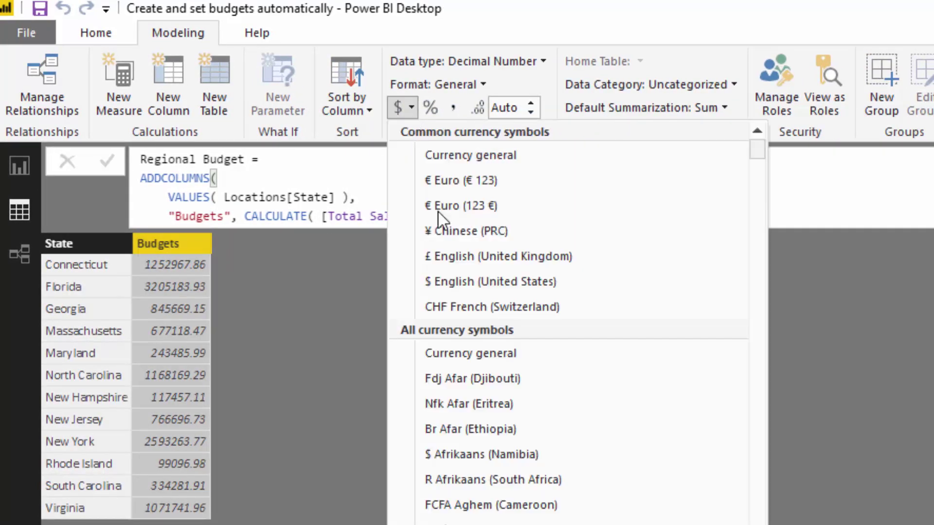
{"action": "left_click", "coordinate": [460, 282]}
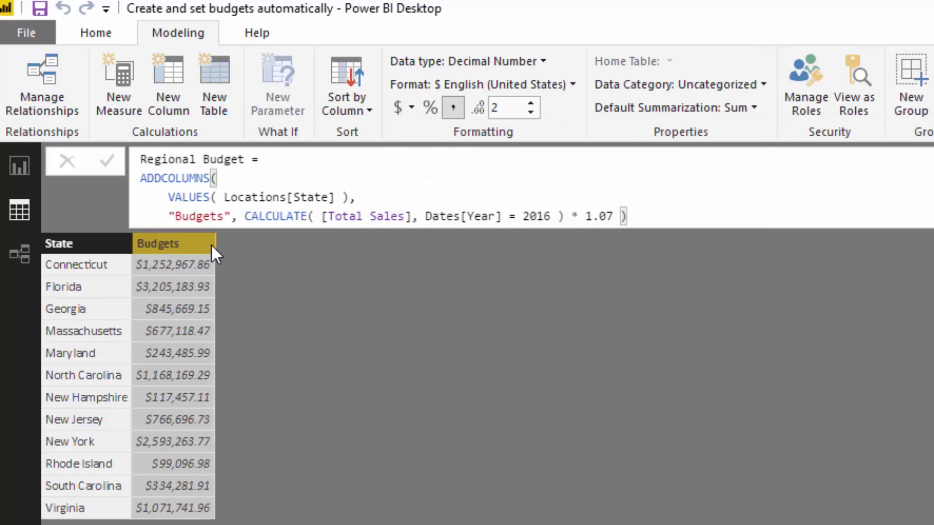
{"action": "left_click_drag", "start_coordinate": [215, 244], "coordinate": [227, 242]}
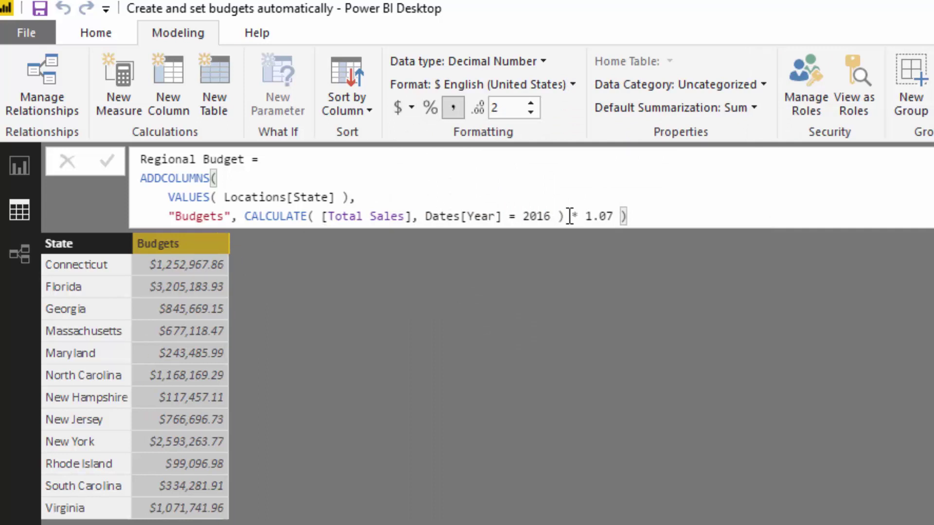
{"action": "left_click", "coordinate": [614, 217]}
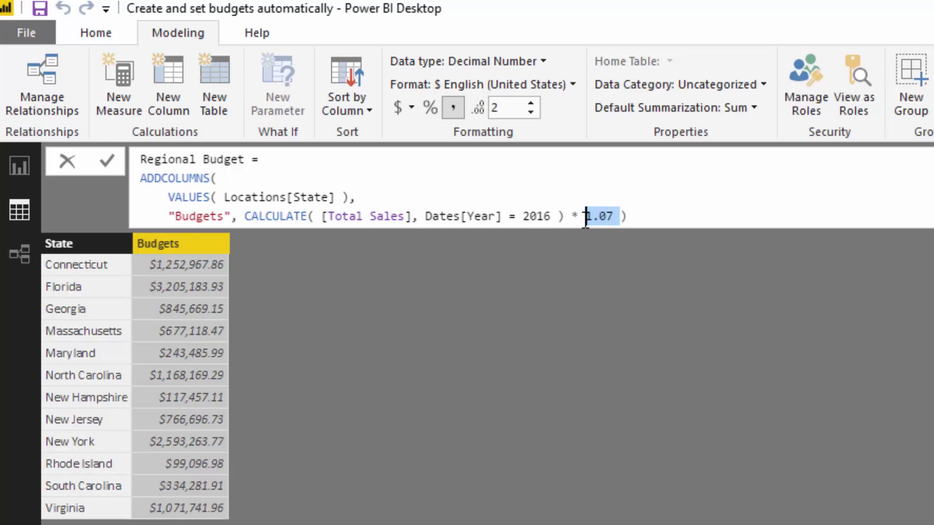
{"action": "left_click", "coordinate": [631, 216]}
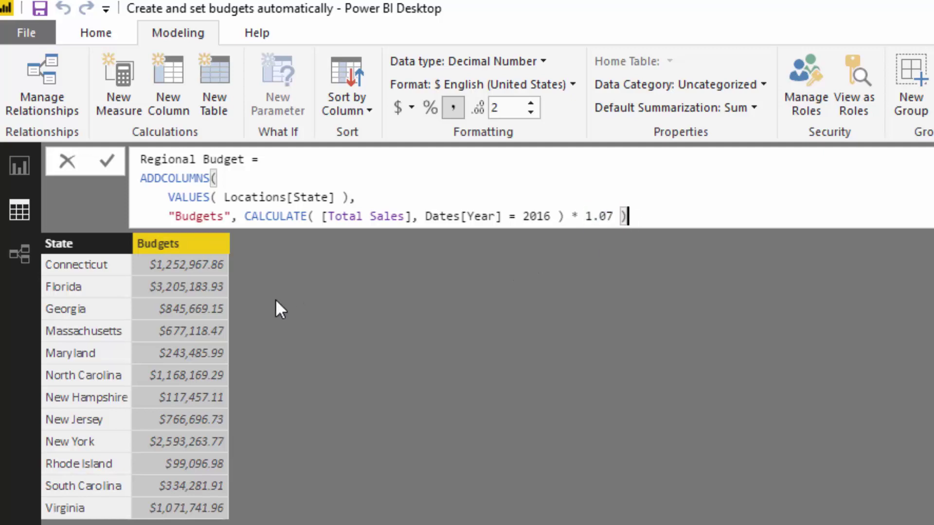
In the model diagram, position the Regional Budget table card next to the Sales table
{"action": "left_click", "coordinate": [19, 253]}
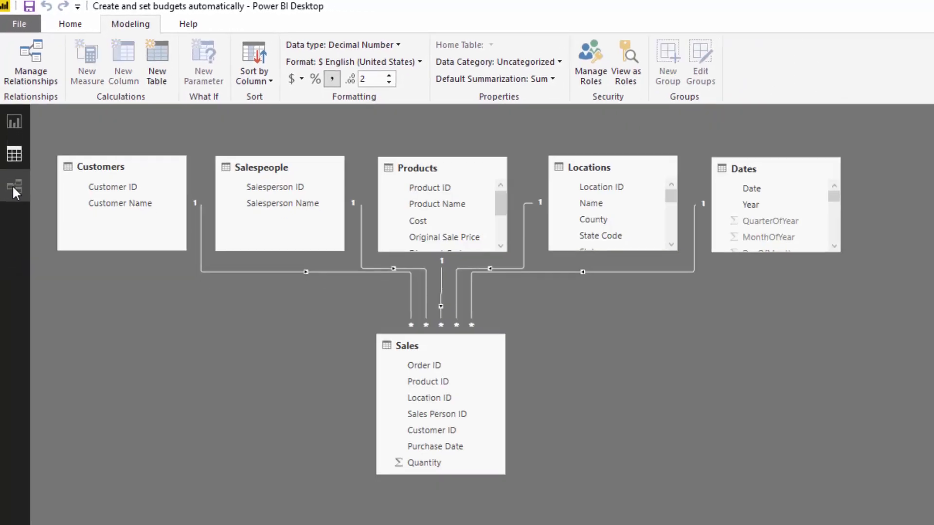
{"action": "left_click_drag", "start_coordinate": [874, 338], "coordinate": [596, 299]}
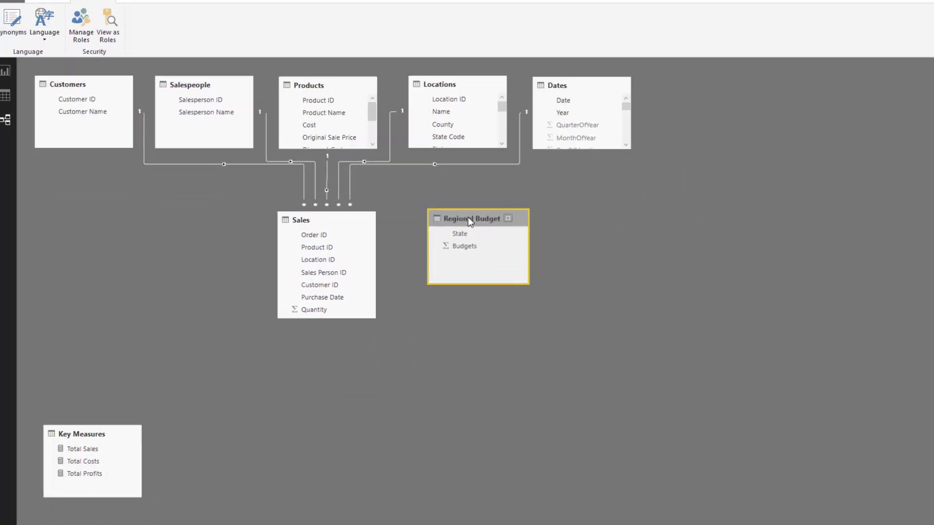
{"action": "left_click", "coordinate": [347, 221]}
{"action": "left_click", "coordinate": [465, 224]}
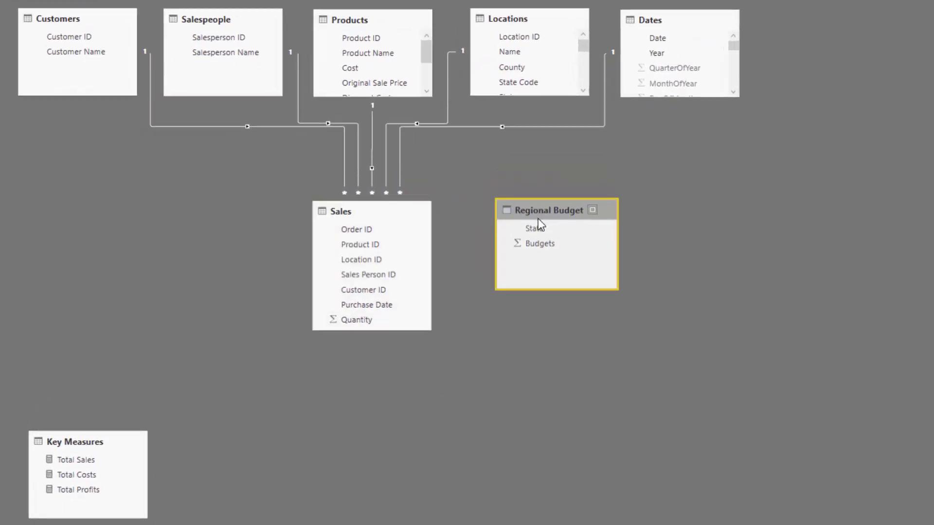
{"action": "left_click_drag", "start_coordinate": [538, 218], "coordinate": [534, 214]}
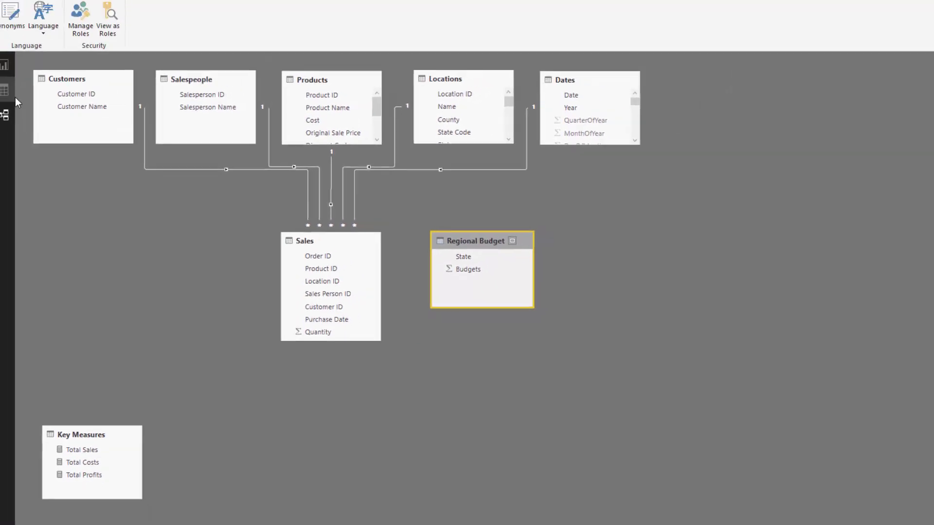
Return to Regional Budget's data and place the cursor before VALUES in its formula
{"action": "left_click", "coordinate": [5, 91]}
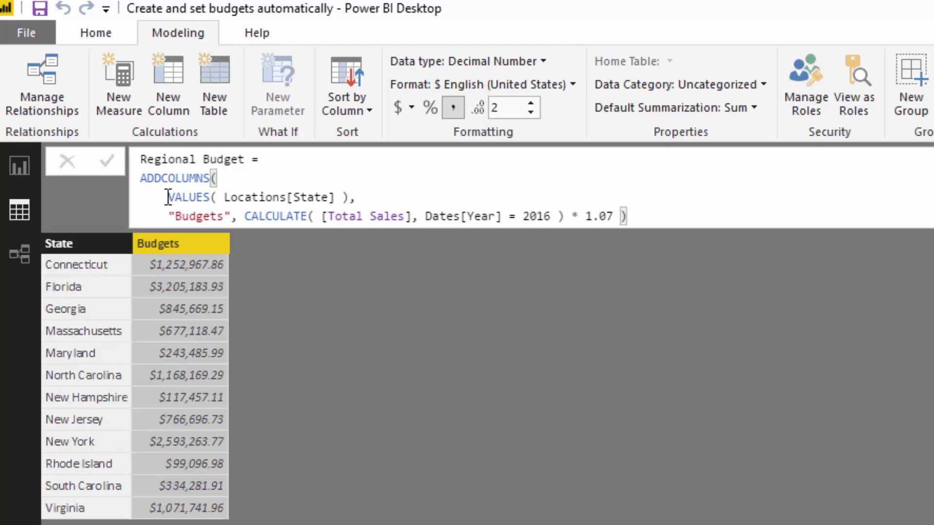
{"action": "left_click", "coordinate": [168, 197]}
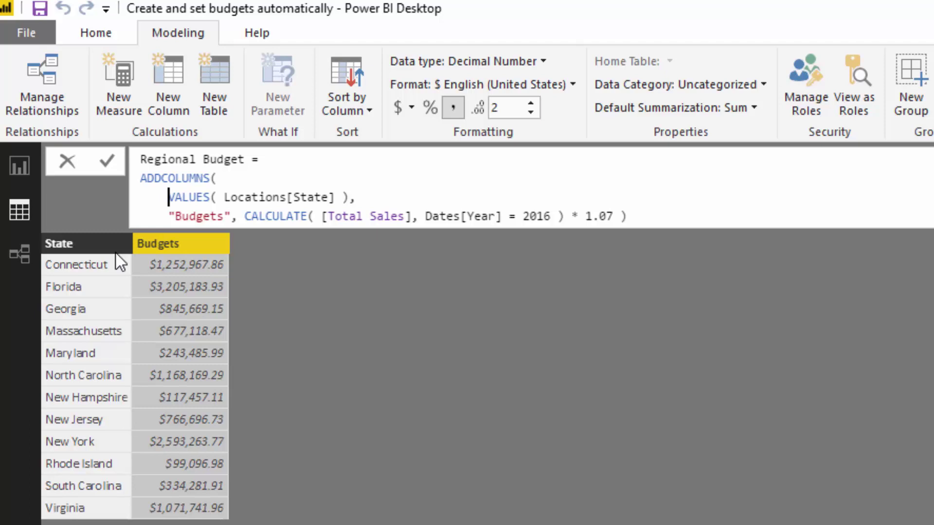
Insert CROSSJOIN( VALUES( Dates[MonthName] ), before the existing VALUES( Locations[State] )
{"action": "type", "text": "CR"}
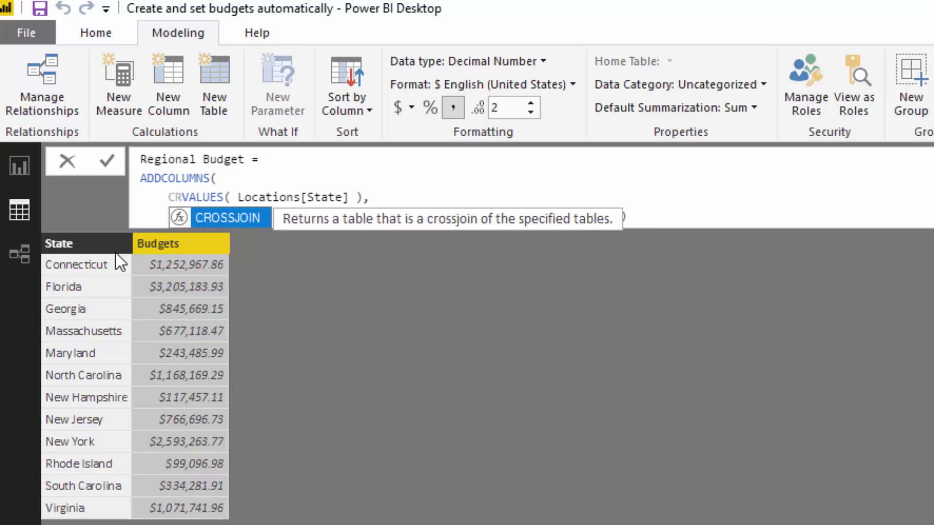
{"action": "key", "text": "Tab"}
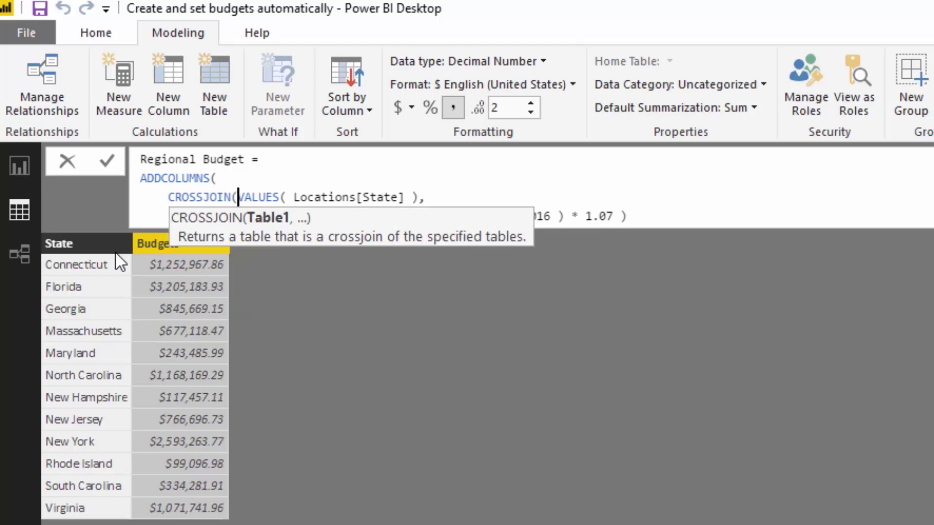
{"action": "type", "text": "VALU"}
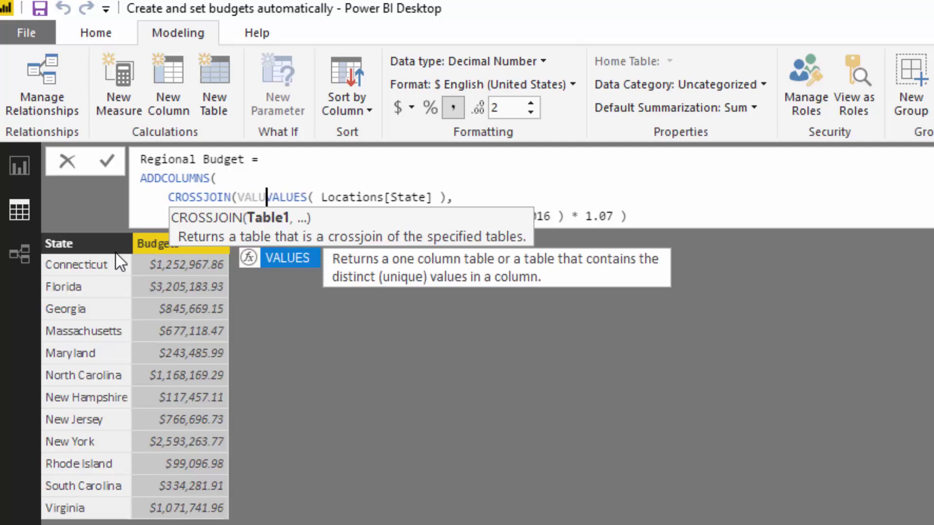
{"action": "key", "text": "Tab"}
{"action": "type", "text": "Mon"}
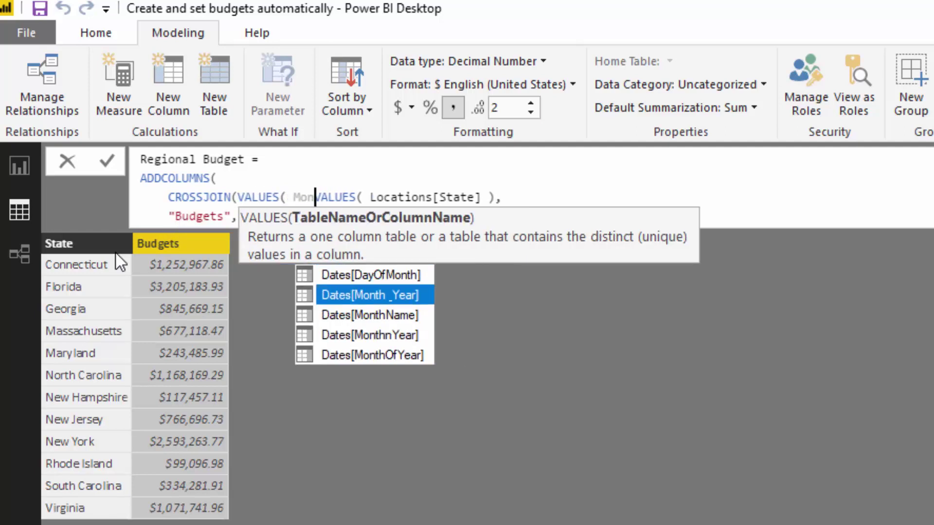
{"action": "key", "text": "Down"}
{"action": "key", "text": "Tab"}
{"action": "type", "text": "),"}
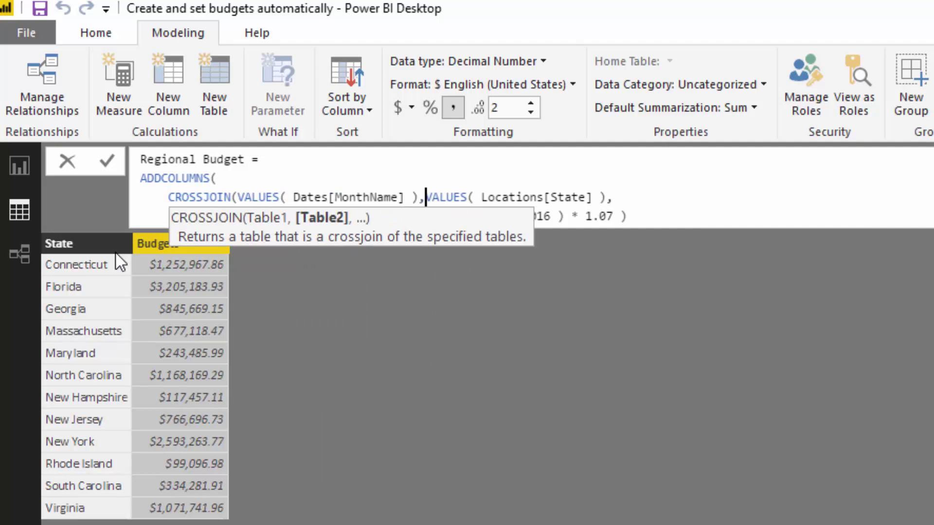
Close the CROSSJOIN parenthesis after VALUES( Locations[State] ) and review the Budgets line
{"action": "left_click", "coordinate": [234, 197]}
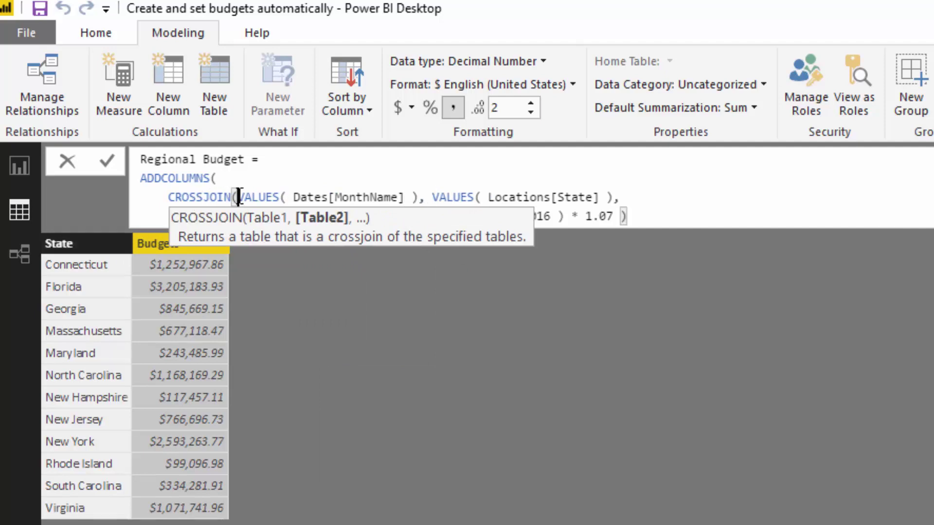
{"action": "left_click", "coordinate": [625, 198]}
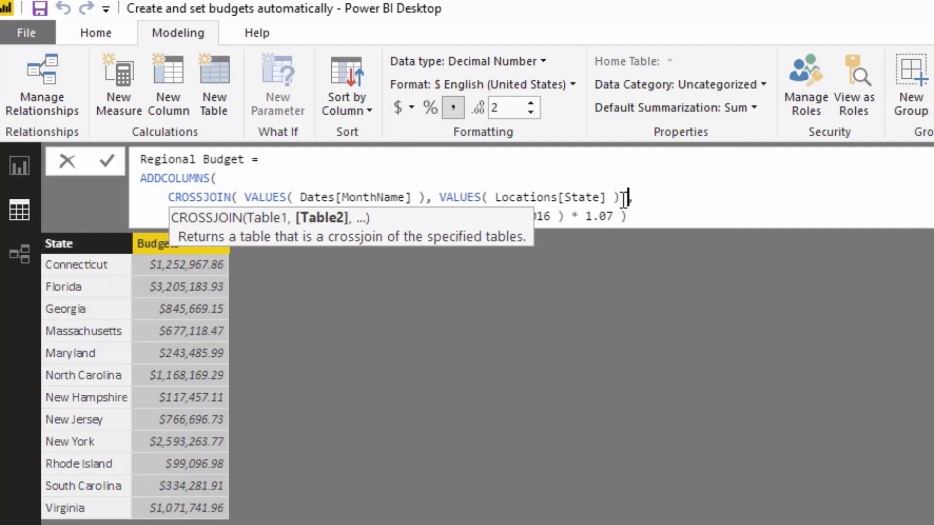
{"action": "type", "text": ")"}
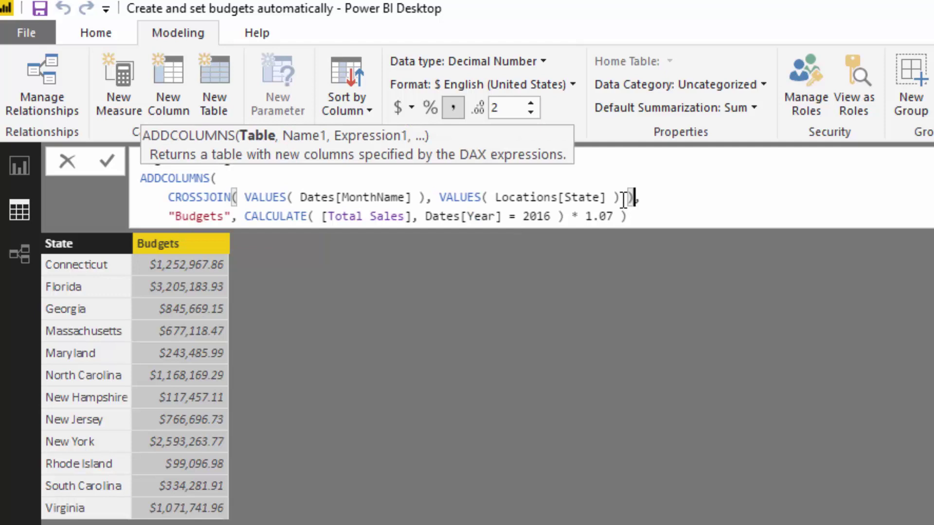
{"action": "type", "text": ","}
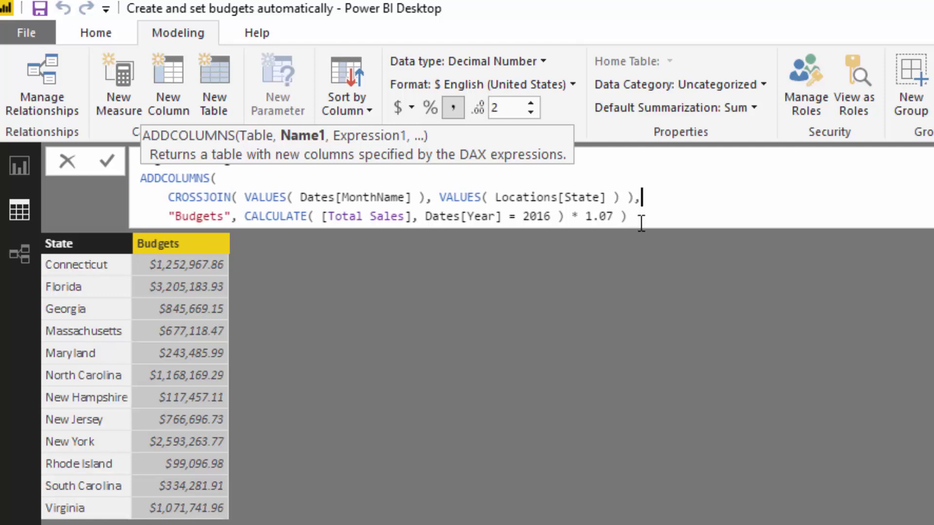
{"action": "left_click_drag", "start_coordinate": [641, 224], "coordinate": [209, 216]}
{"action": "left_click", "coordinate": [706, 196]}
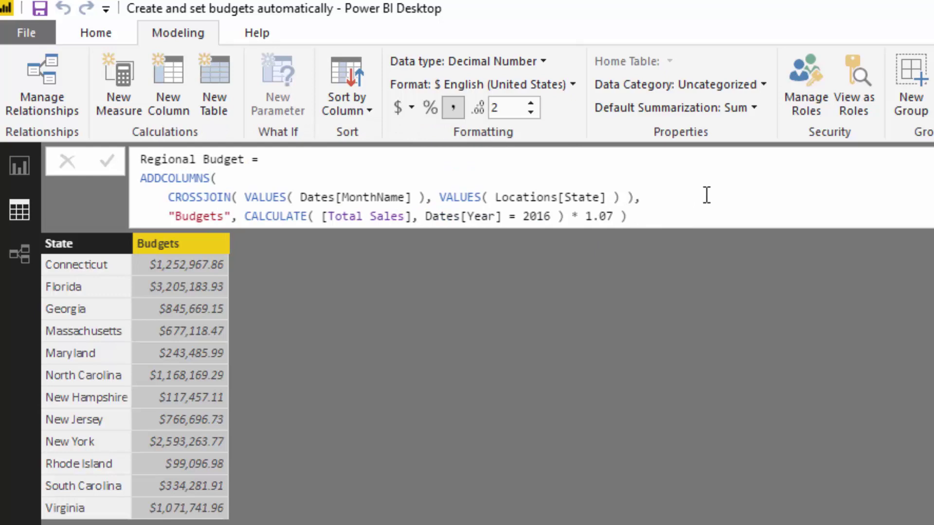
Commit the cross-joined formula and review its CROSSJOIN and CALCULATE lines
{"action": "key", "text": "Return"}
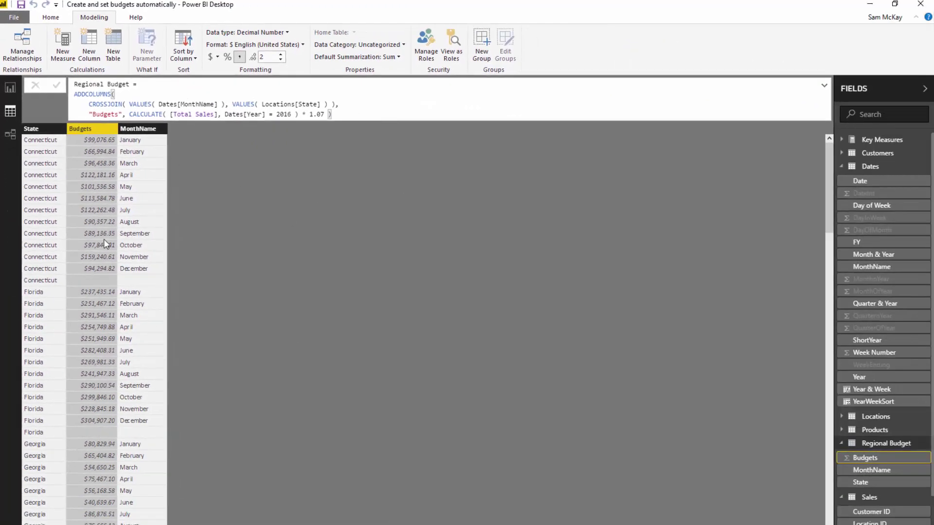
{"action": "left_click_drag", "start_coordinate": [130, 114], "coordinate": [325, 114]}
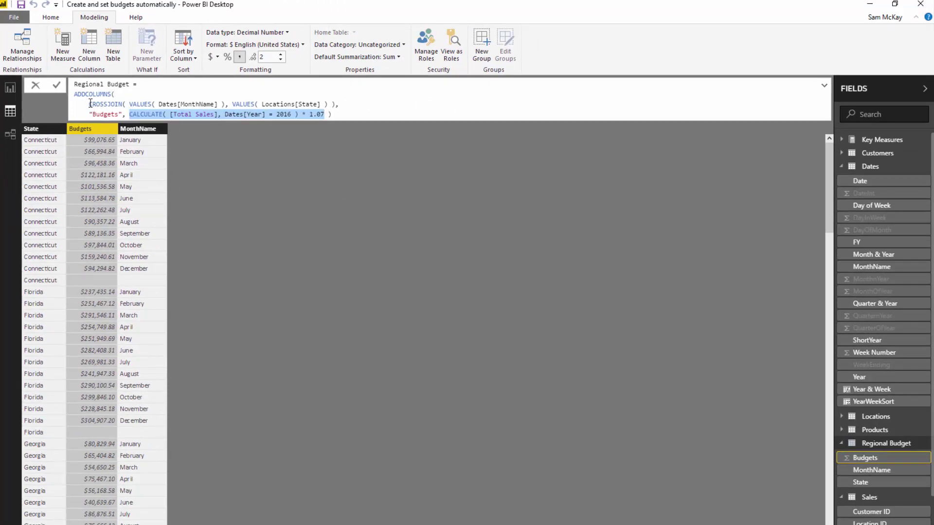
{"action": "left_click_drag", "start_coordinate": [90, 103], "coordinate": [339, 104]}
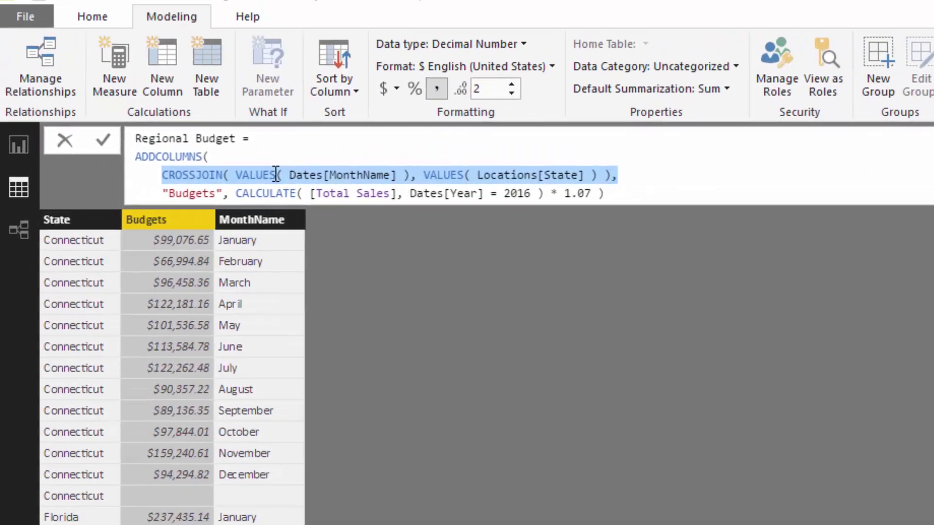
Replace the first VALUES with DISTINCT so month names come from DISTINCT( Dates[MonthName] )
{"action": "left_click", "coordinate": [288, 197]}
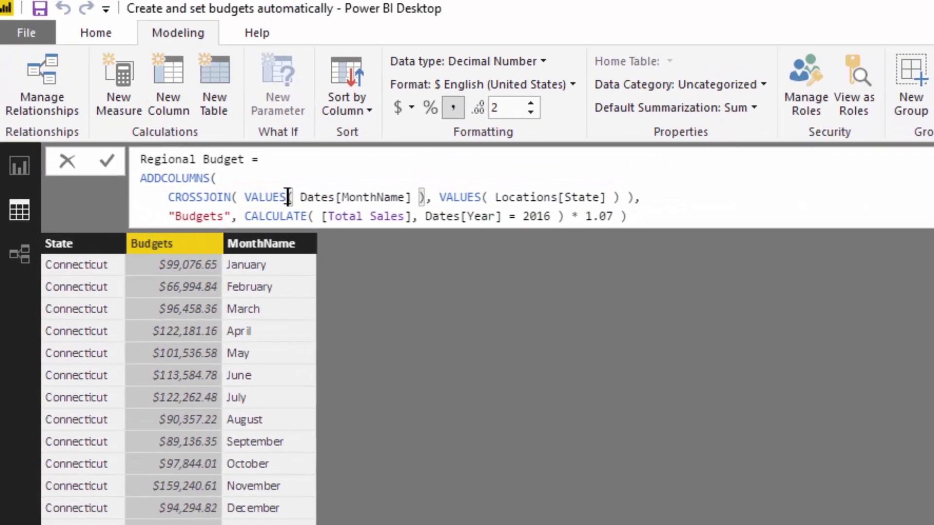
{"action": "left_click_drag", "start_coordinate": [287, 197], "coordinate": [244, 197]}
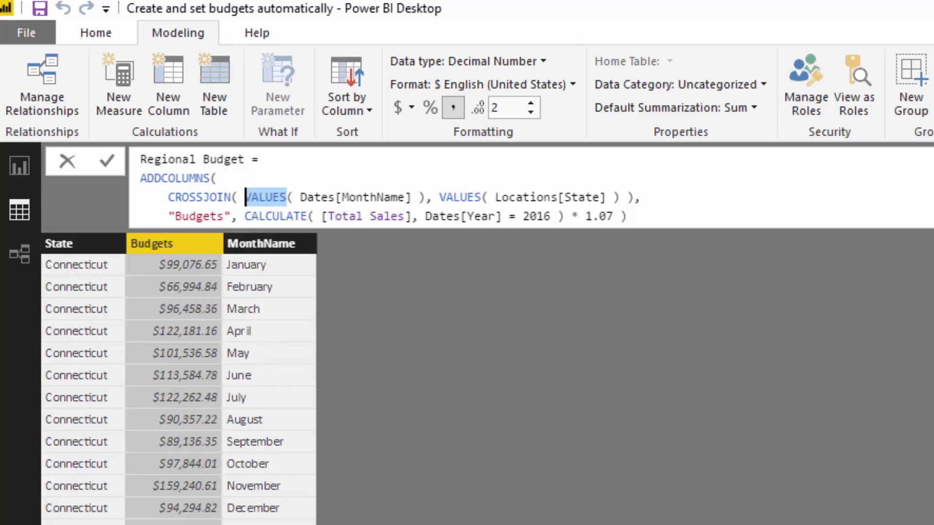
{"action": "type", "text": "DISTINCT"}
{"action": "key", "text": "Right"}
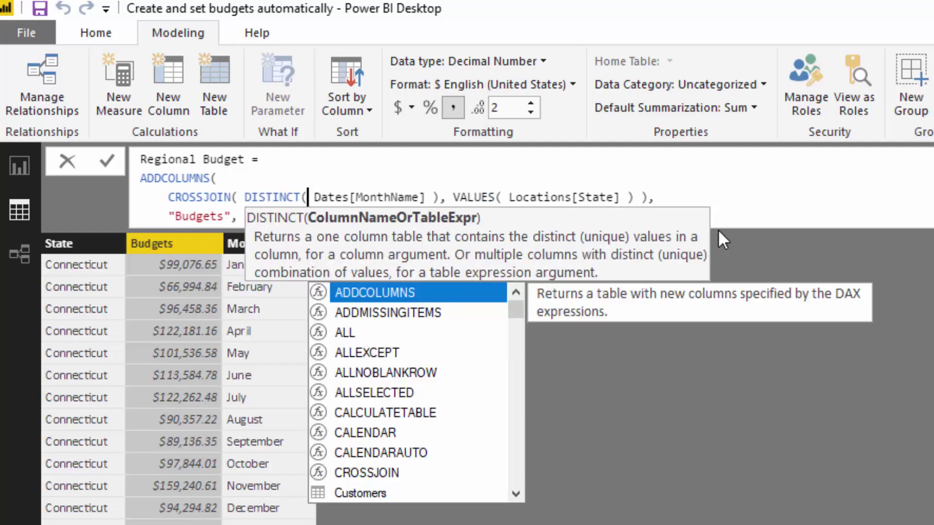
{"action": "left_click", "coordinate": [743, 197]}
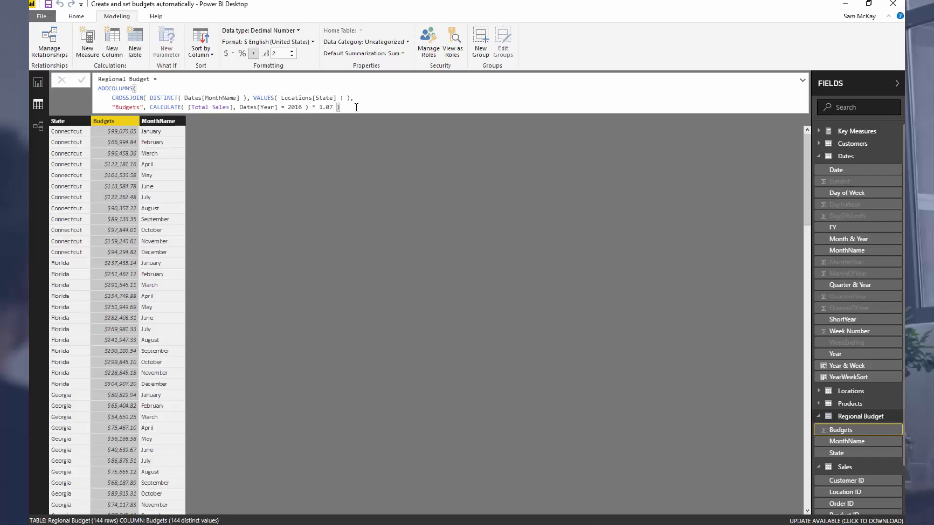
{"action": "left_click_drag", "start_coordinate": [356, 107], "coordinate": [44, 80]}
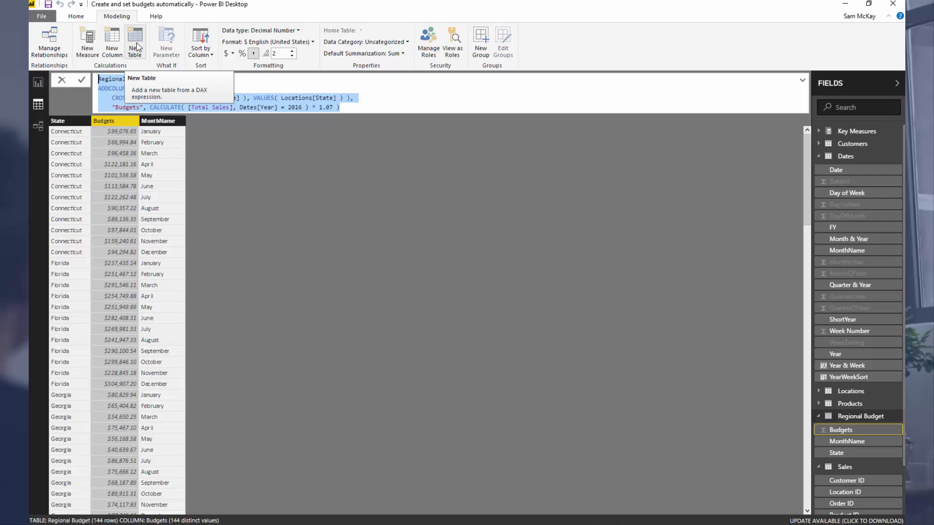
{"action": "left_click", "coordinate": [394, 110]}
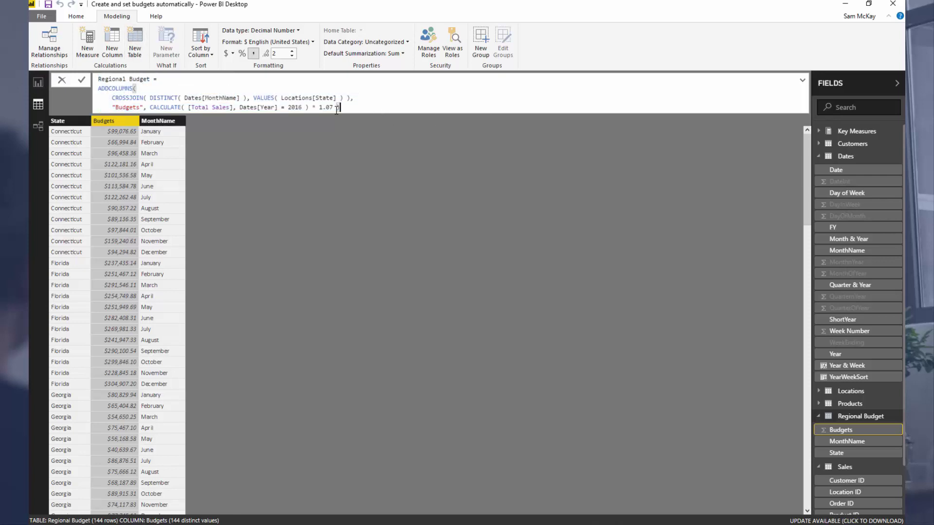
{"action": "left_click_drag", "start_coordinate": [365, 108], "coordinate": [37, 78]}
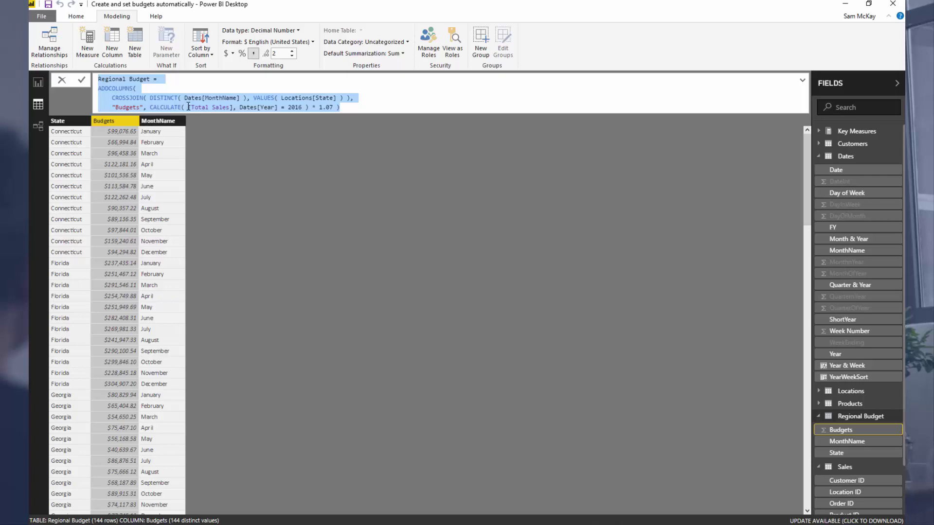
{"action": "left_click", "coordinate": [337, 107]}
{"action": "left_click_drag", "start_coordinate": [334, 107], "coordinate": [319, 107]}
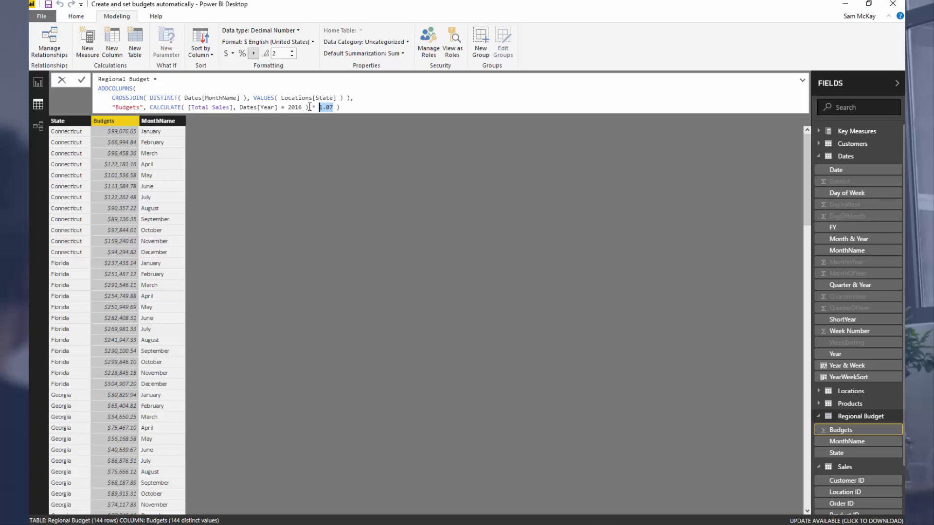
{"action": "key", "text": "Left"}
{"action": "key", "text": "Left"}
{"action": "key", "text": "Left"}
{"action": "key", "text": "Left"}
{"action": "left_click", "coordinate": [150, 107], "text": "shift"}
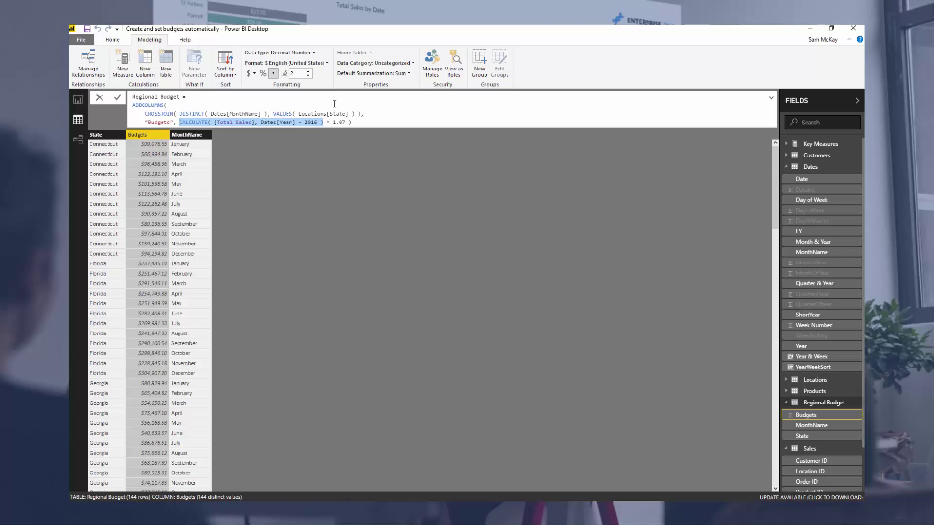
{"action": "left_click", "coordinate": [427, 125]}
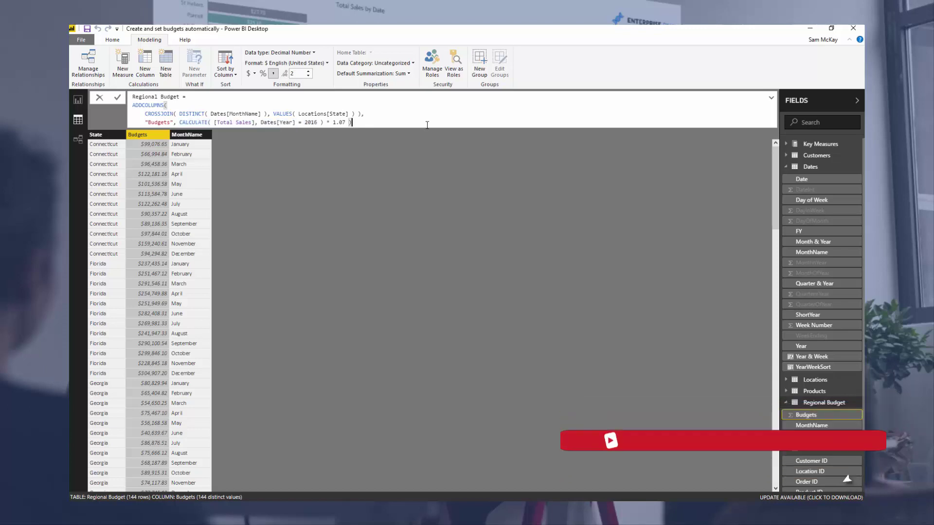